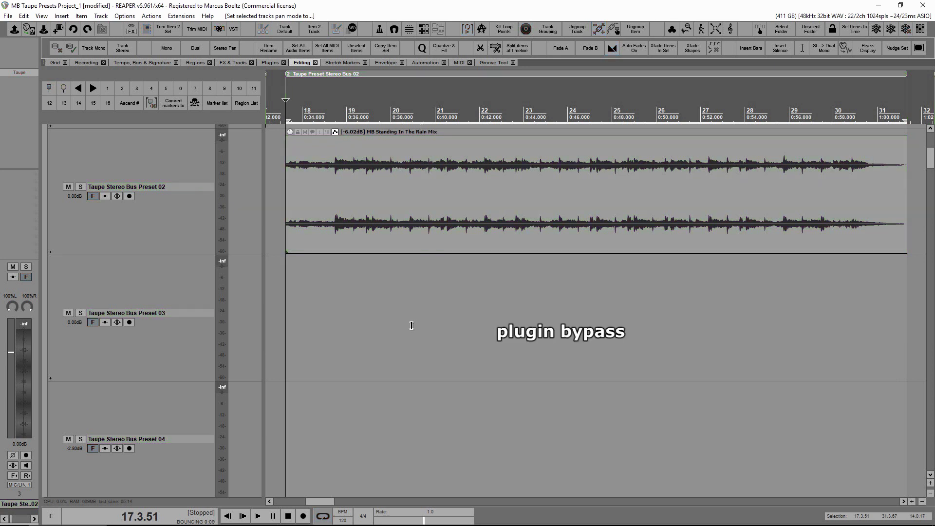
Audition the stereo mix with Taupe bypassed, then open Taupe on the stereo bus
{"action": "key", "text": "space"}
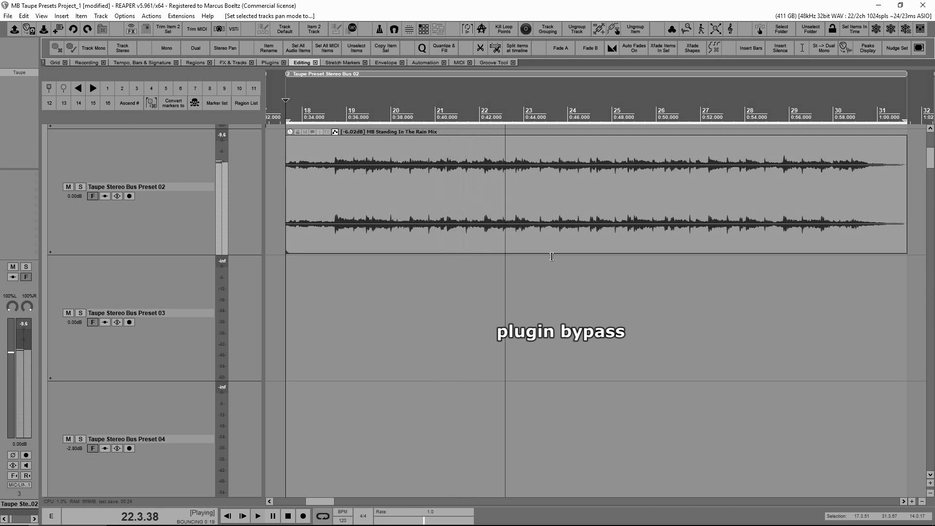
{"action": "key", "text": "space"}
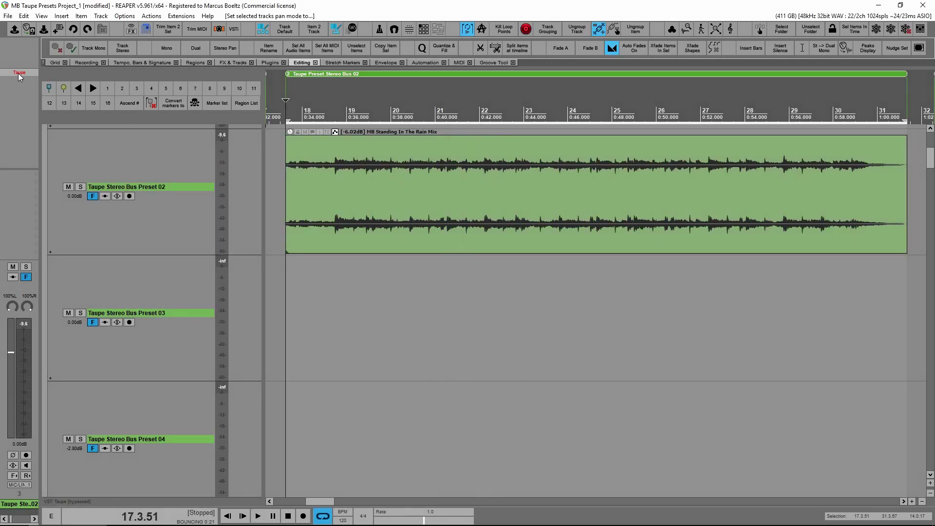
{"action": "left_click", "coordinate": [22, 83]}
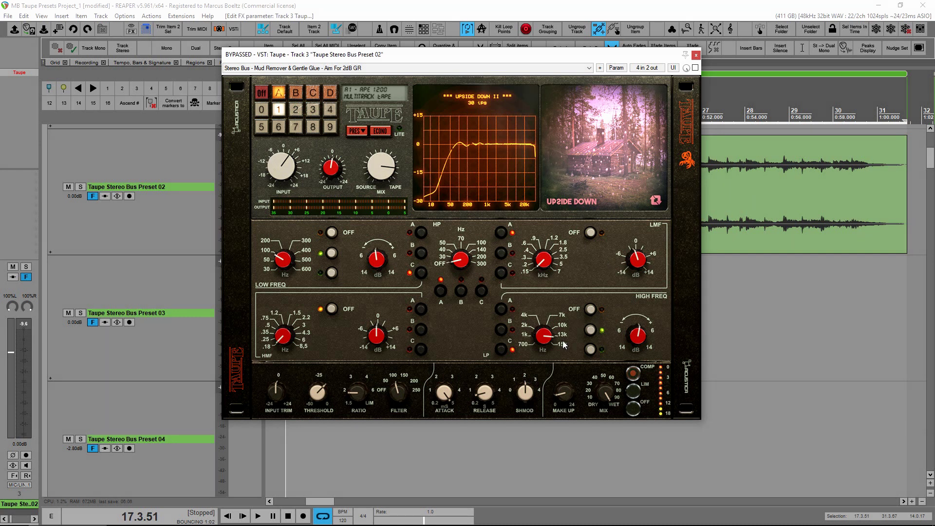
A/B Taupe on the playing stereo mix, leaving it engaged
{"action": "left_click", "coordinate": [695, 68]}
{"action": "key", "text": "space"}
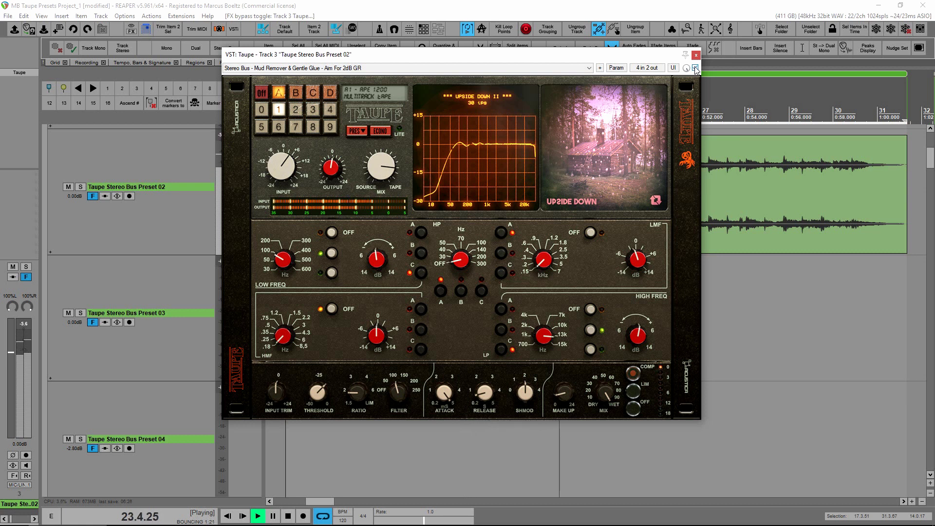
{"action": "left_click", "coordinate": [696, 68]}
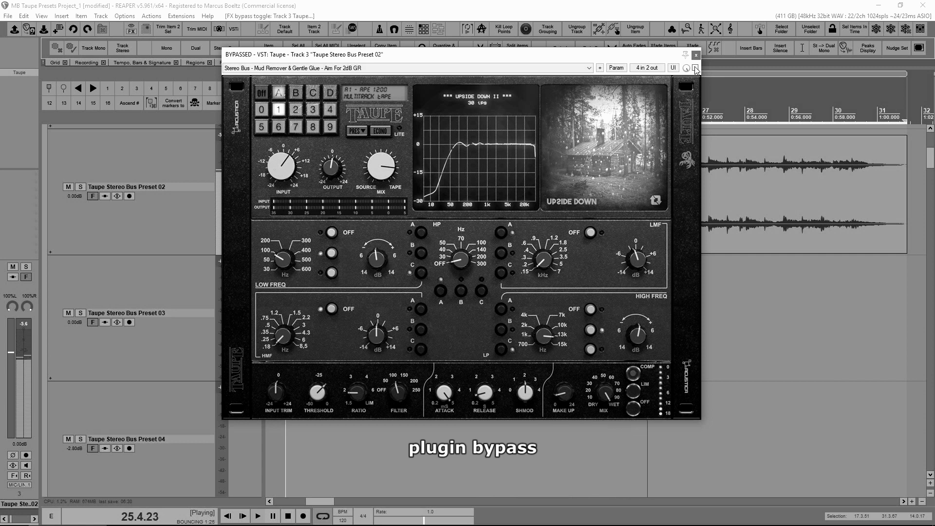
{"action": "left_click", "coordinate": [695, 66]}
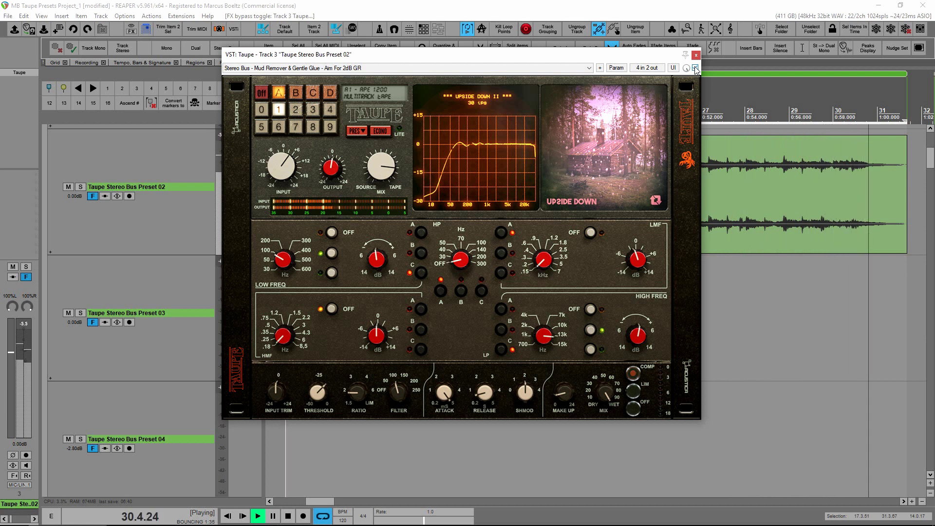
{"action": "key", "text": "space"}
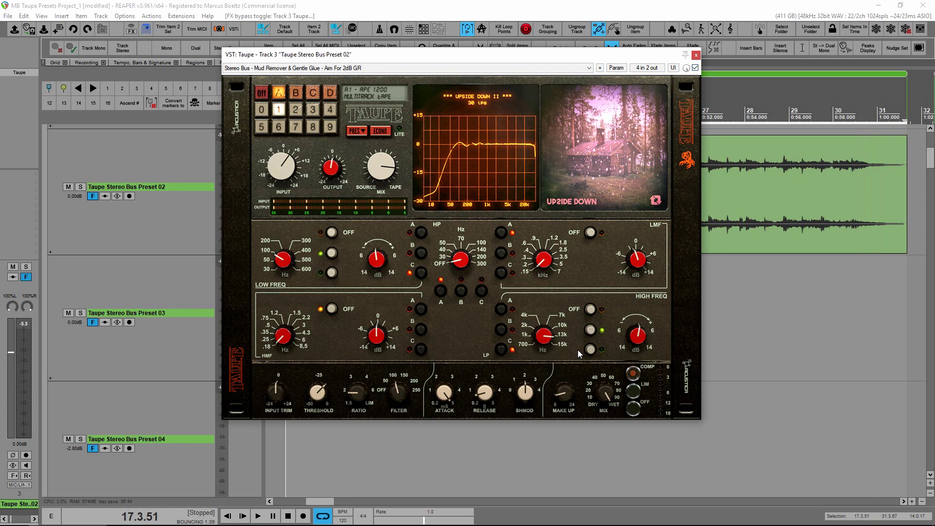
While the mix plays, adjust Taupe's high-band gain and switch its compressor off and back on
{"action": "key", "text": "space"}
{"action": "key", "text": "space"}
{"action": "key", "text": "space"}
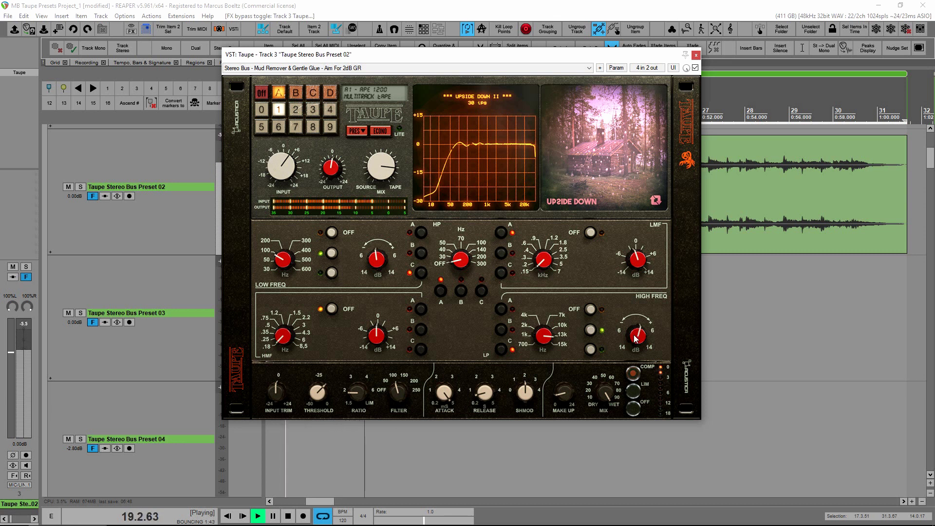
{"action": "left_click", "coordinate": [635, 339]}
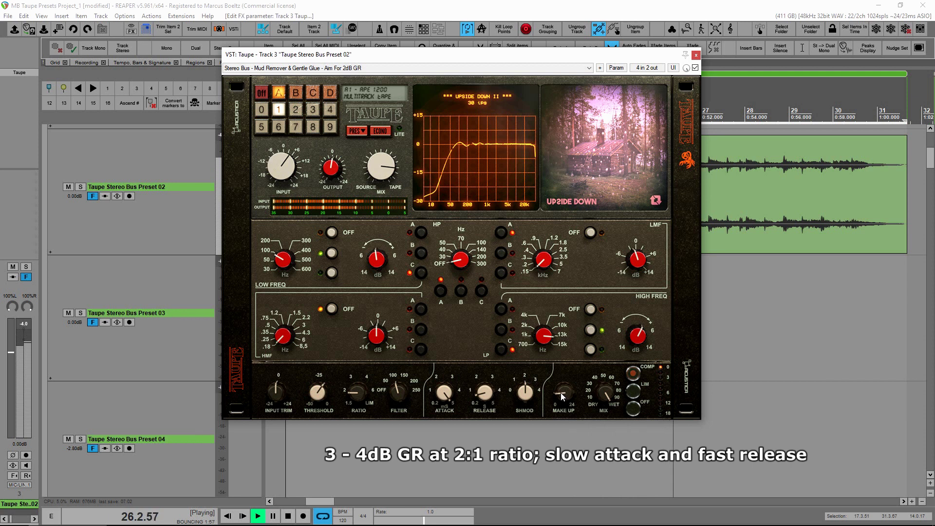
{"action": "left_click", "coordinate": [635, 410]}
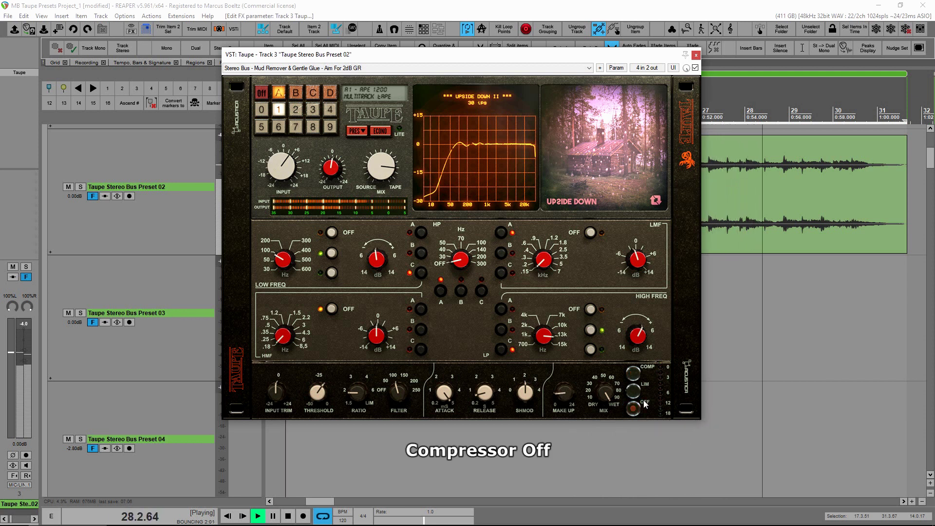
{"action": "left_click", "coordinate": [634, 375]}
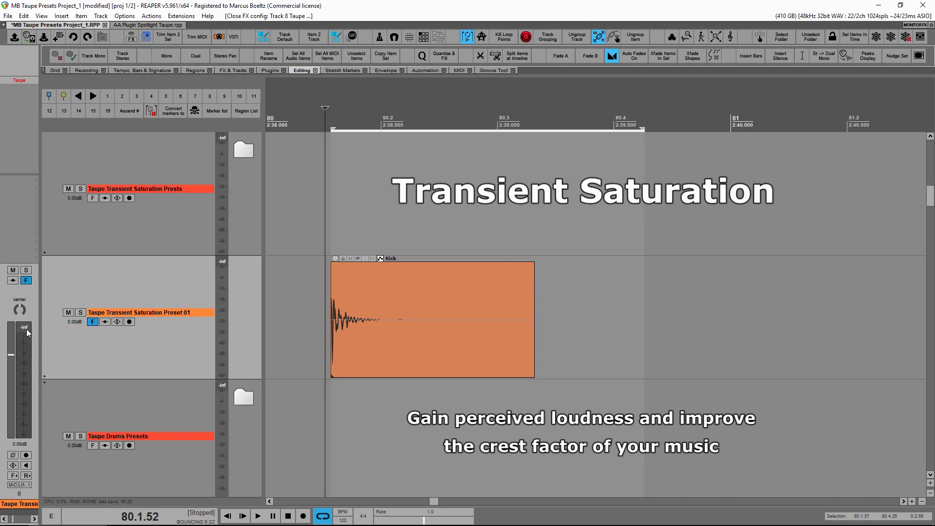
Play the dry kick, then enable and show Taupe on the kick track
{"action": "key", "text": "space"}
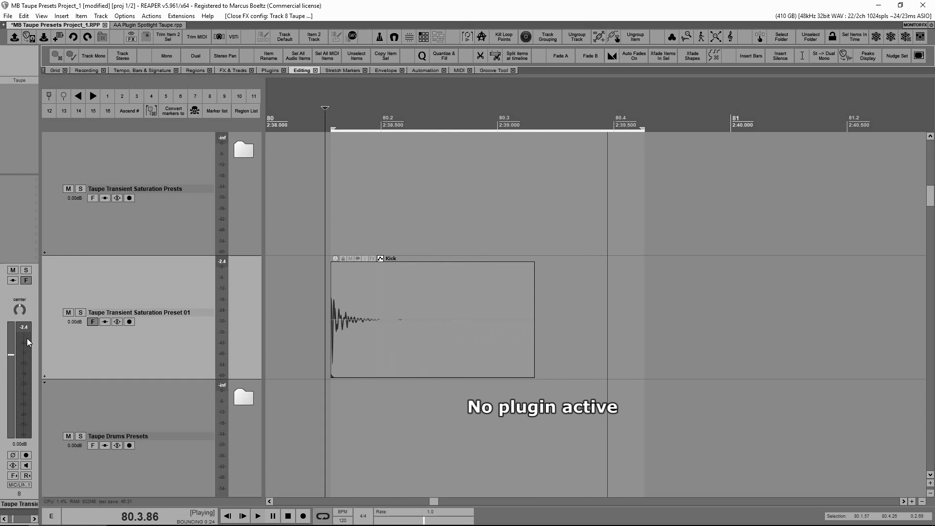
{"action": "key", "text": "space"}
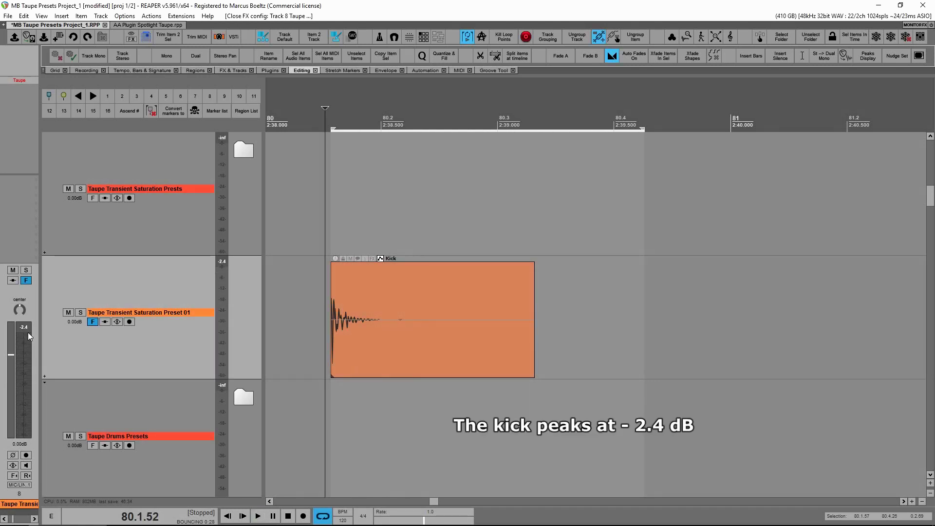
{"action": "left_click", "coordinate": [21, 80]}
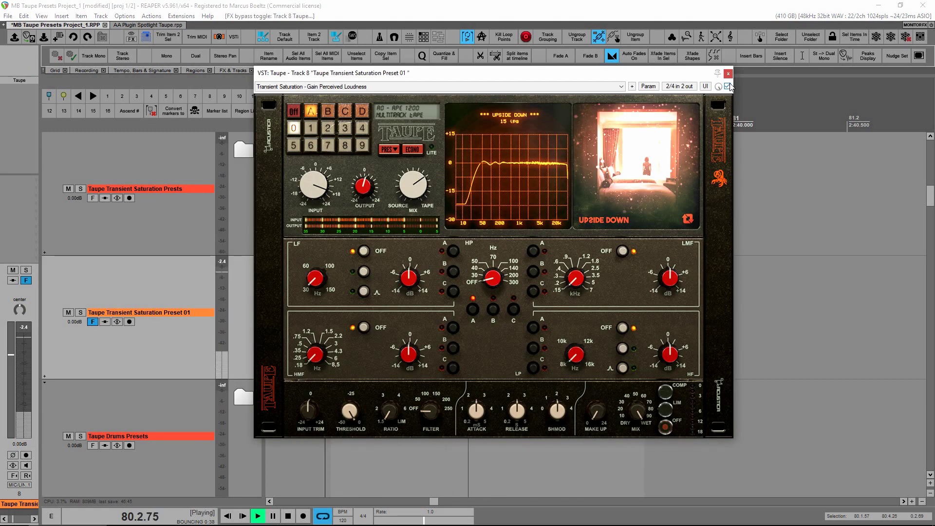
A/B Taupe on the kick, reset the peak readout, and leave Taupe bypassed
{"action": "left_click", "coordinate": [729, 86]}
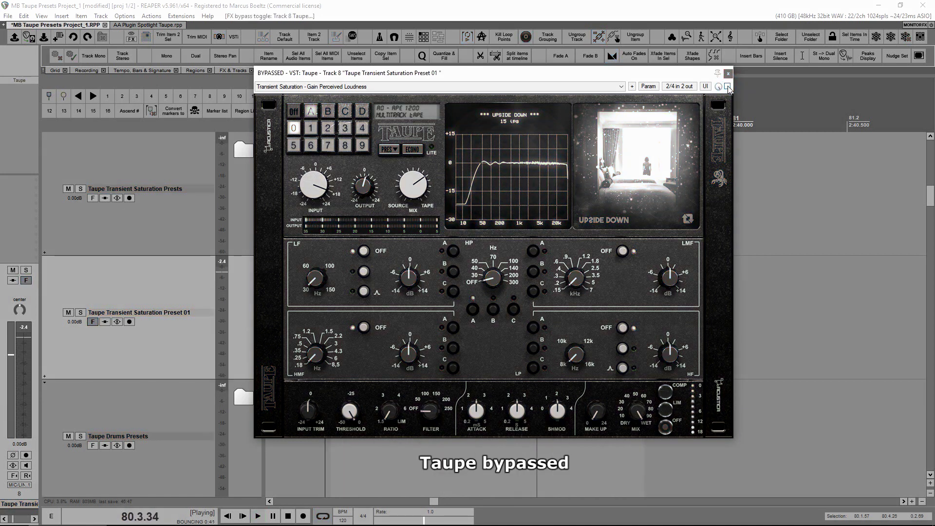
{"action": "left_click", "coordinate": [729, 87]}
{"action": "key", "text": "space"}
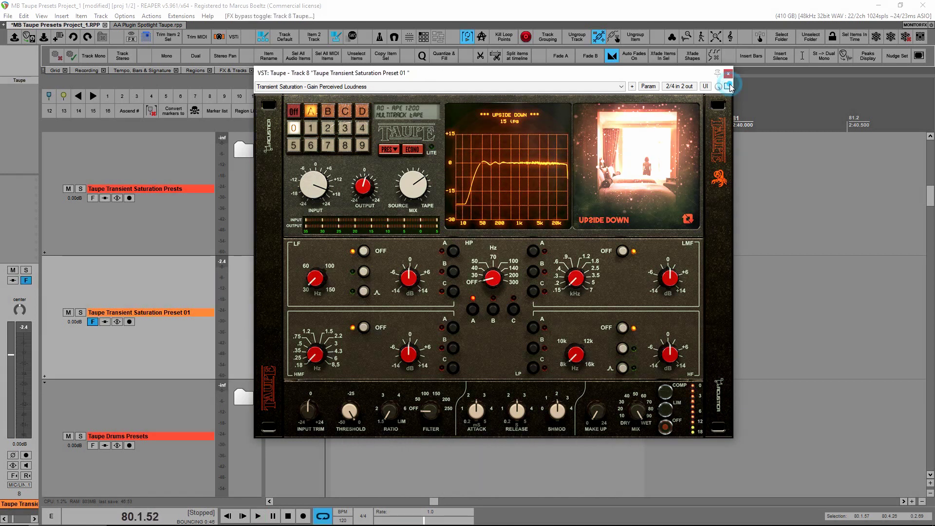
{"action": "left_click", "coordinate": [27, 333]}
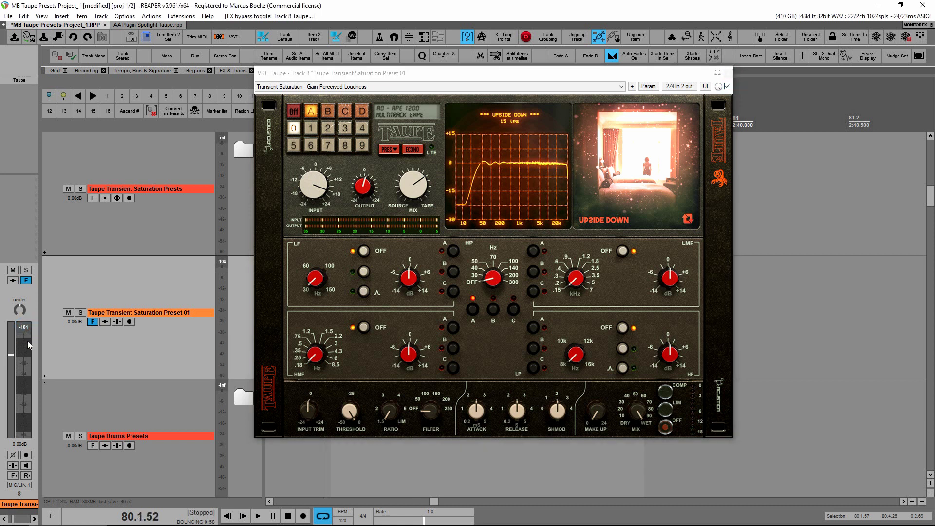
{"action": "key", "text": "space"}
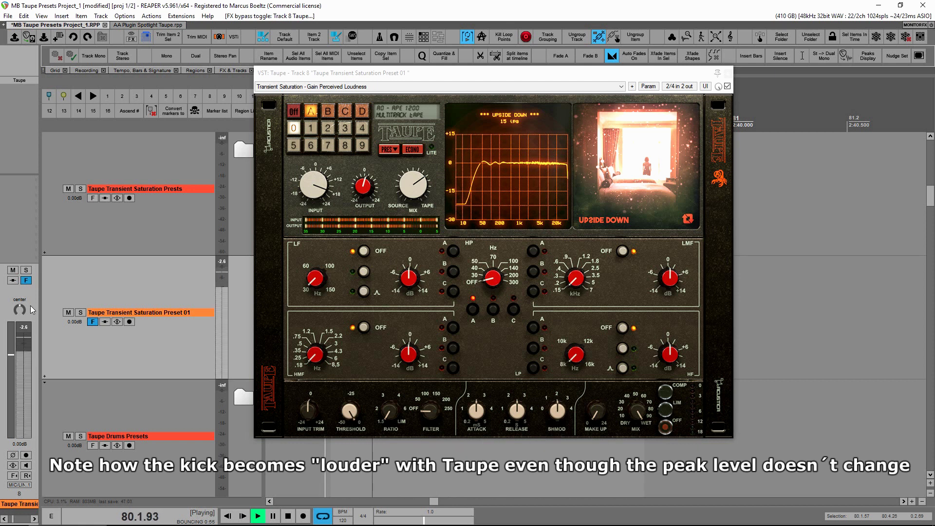
{"action": "left_click", "coordinate": [22, 81], "text": "ctrl"}
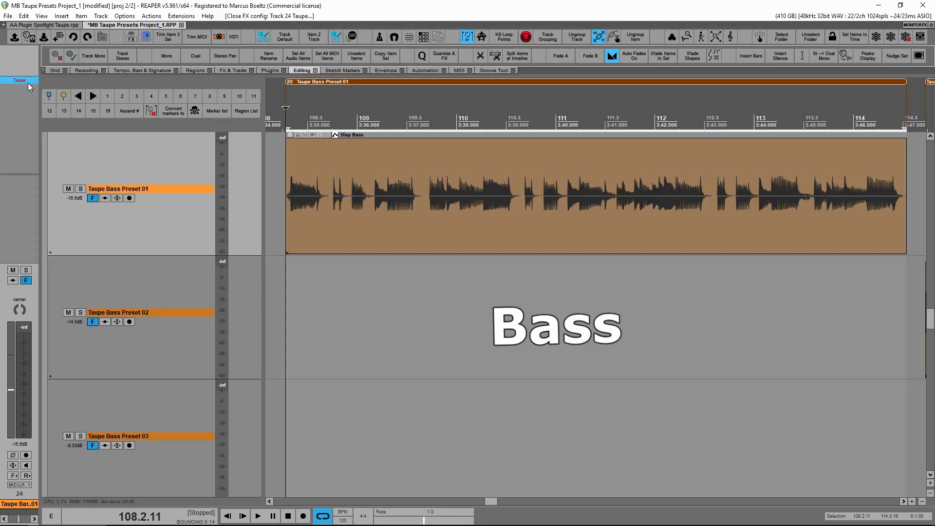
Open Taupe on the first bass track and engage it while the bass plays
{"action": "left_click", "coordinate": [27, 82]}
{"action": "key", "text": "space"}
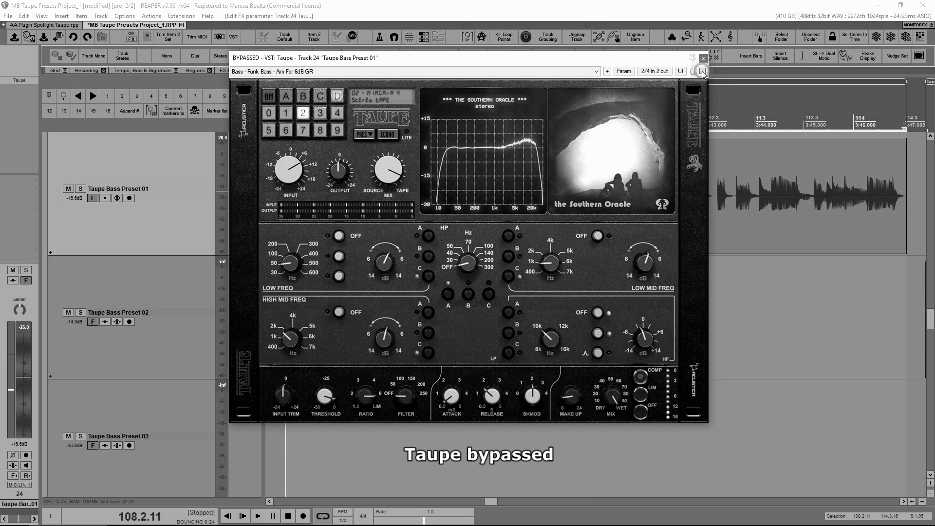
{"action": "left_click", "coordinate": [702, 72]}
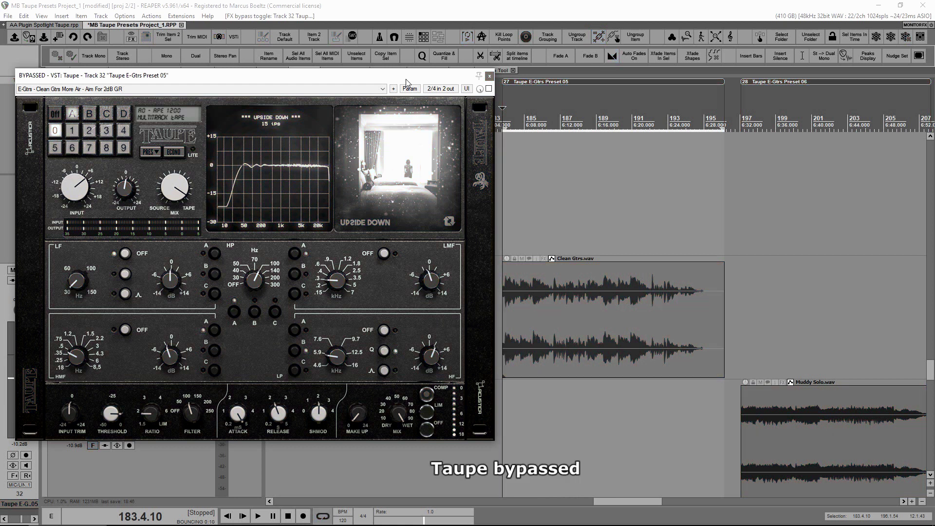
Play the clean guitars and toggle Taupe on, off, and back on
{"action": "key", "text": "space"}
{"action": "left_click", "coordinate": [489, 89]}
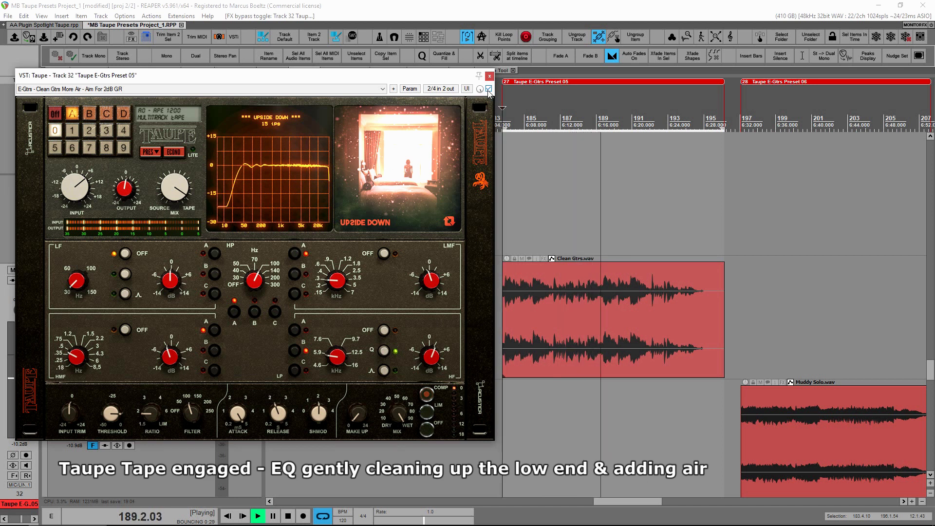
{"action": "left_click", "coordinate": [489, 88]}
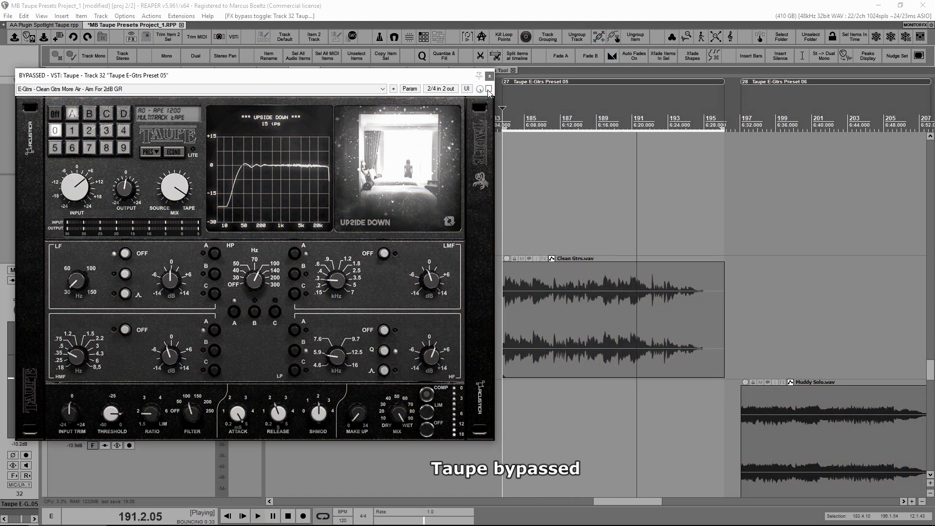
{"action": "left_click", "coordinate": [488, 88]}
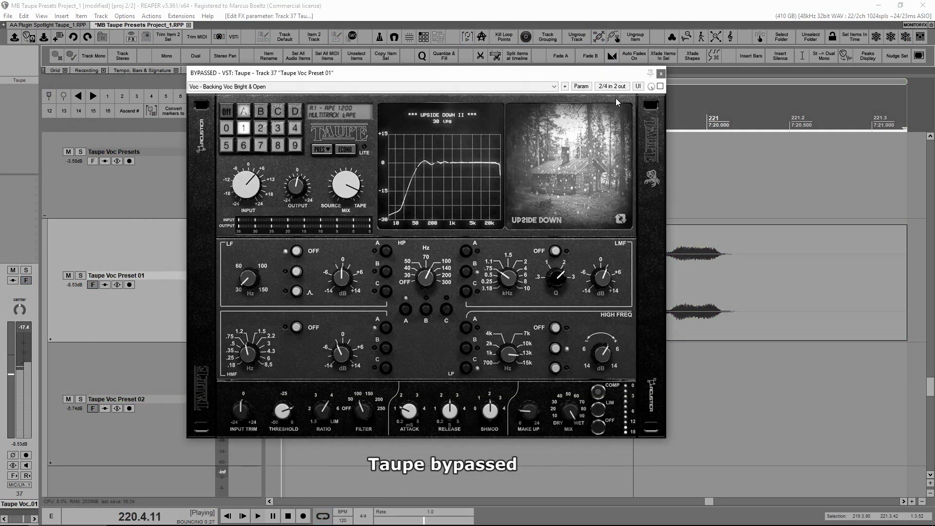
Engage Taupe on the backing vocal and audition it
{"action": "key", "text": "space"}
{"action": "left_click", "coordinate": [661, 87]}
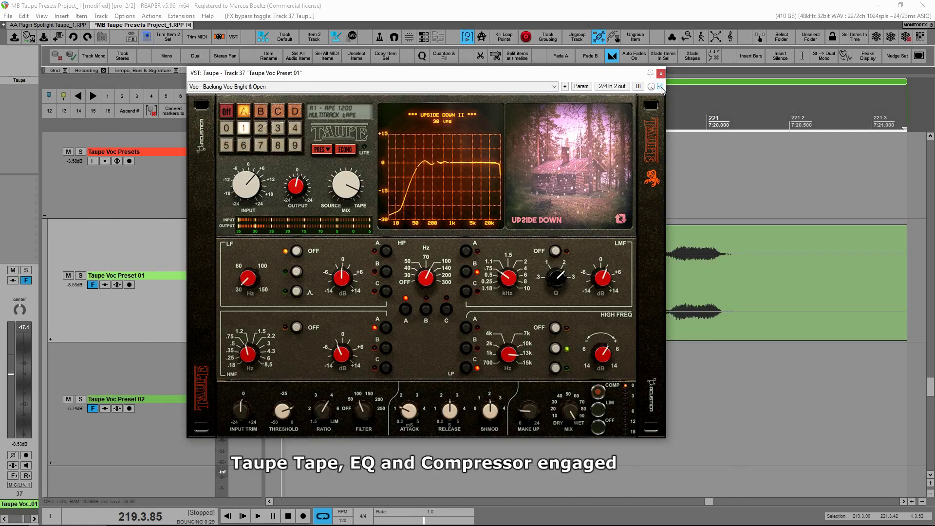
{"action": "key", "text": "space"}
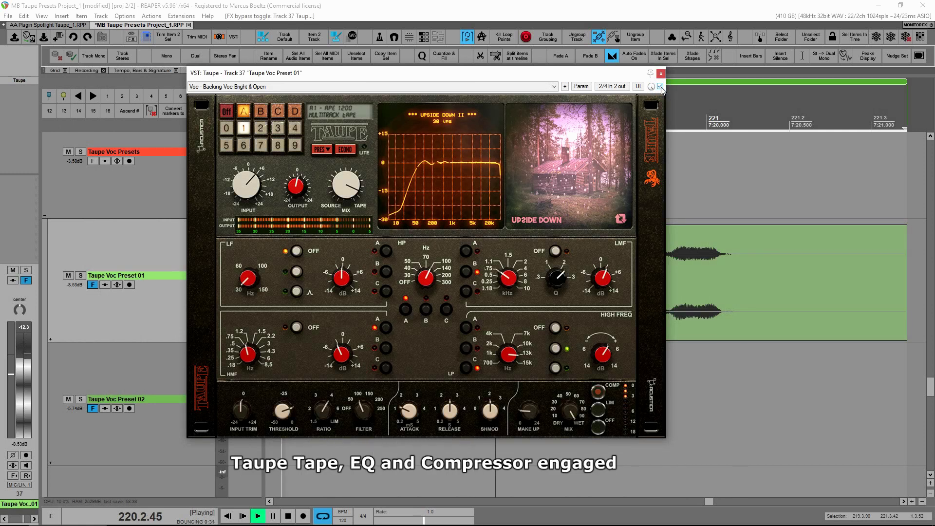
{"action": "key", "text": "space"}
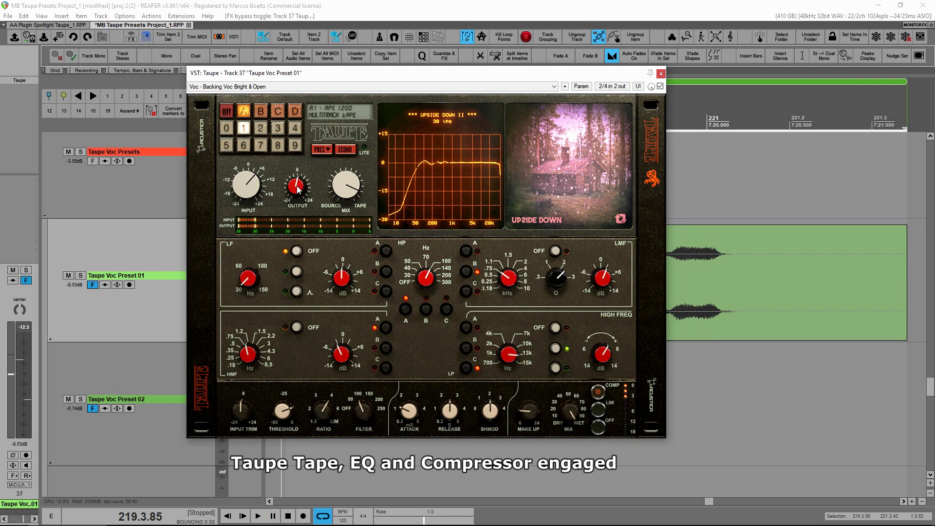
Nudge Taupe's output level, then audition the backing vocal with Taupe bypassed
{"action": "left_click", "coordinate": [296, 187]}
{"action": "key", "text": "space"}
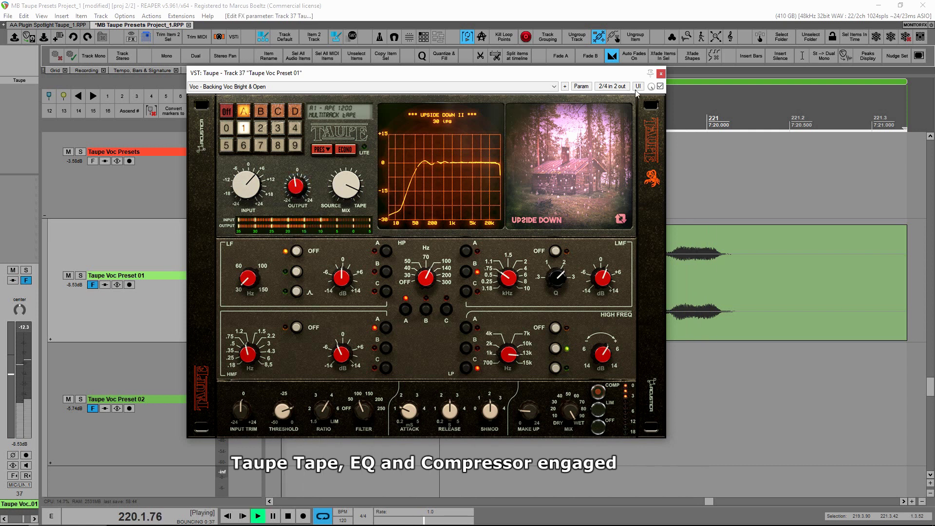
{"action": "key", "text": "space"}
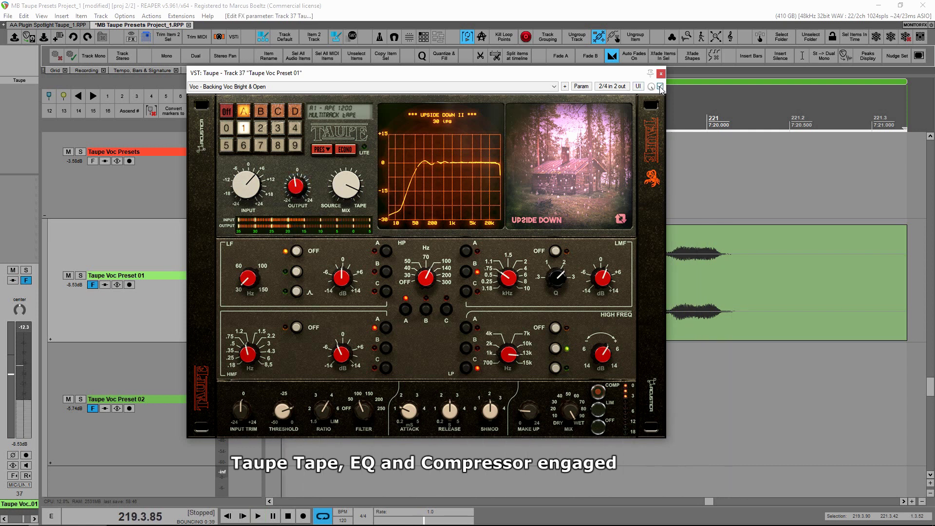
{"action": "left_click", "coordinate": [660, 86]}
{"action": "key", "text": "space"}
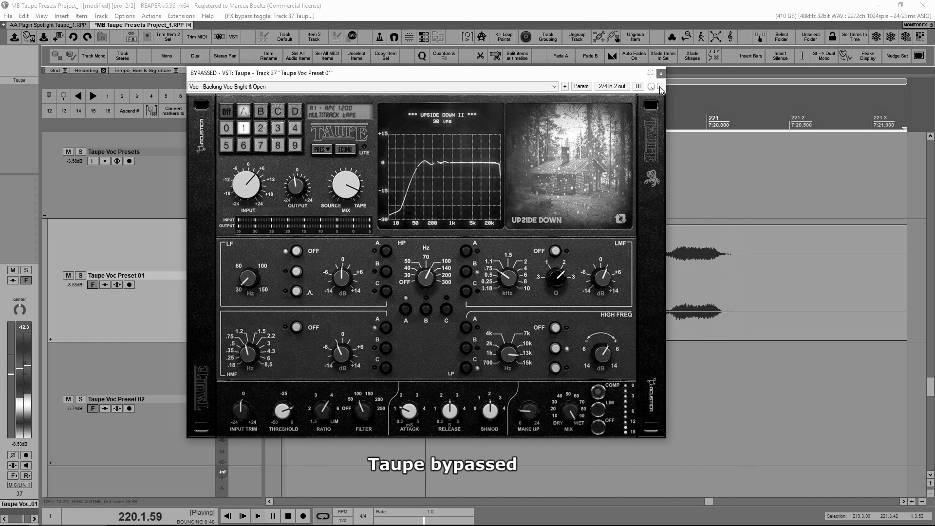
{"action": "key", "text": "space"}
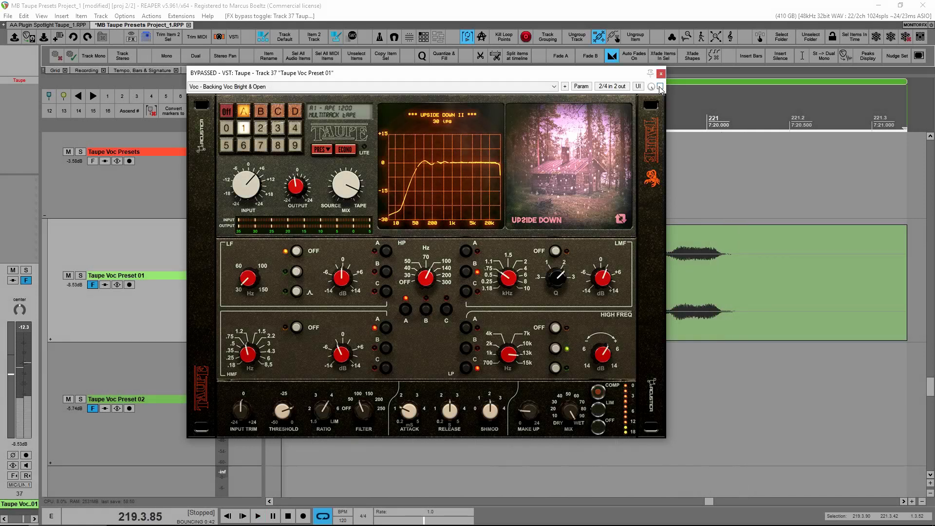